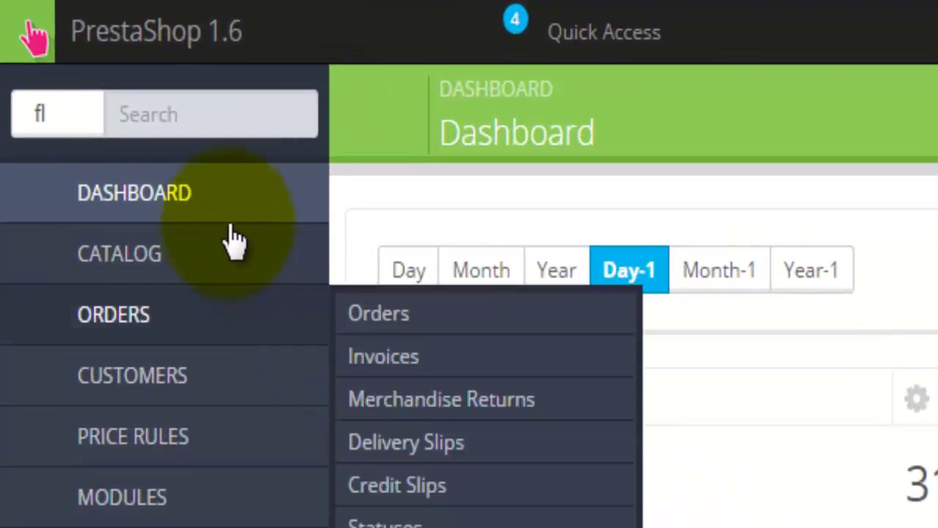
Open the catalog's product list and review its recommended modules and Items in Stock statistic
mouse_move(160, 265)
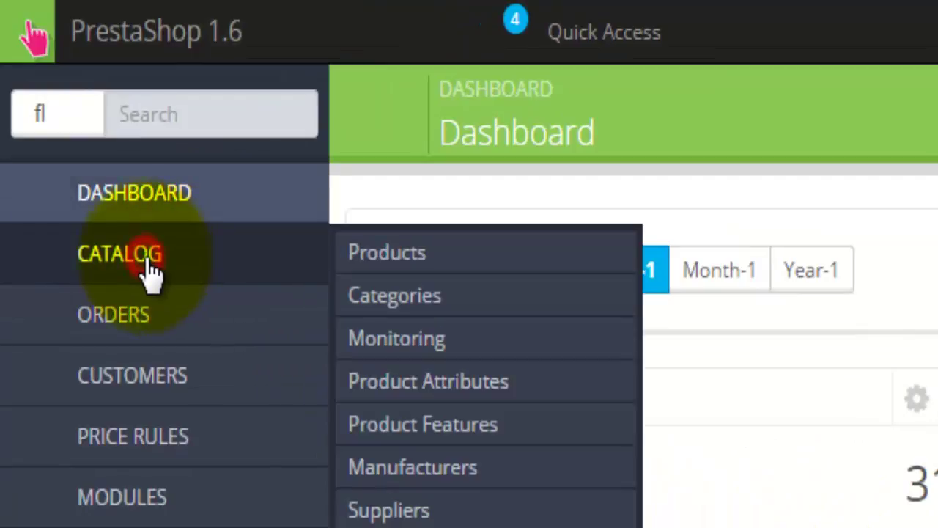
click(152, 271)
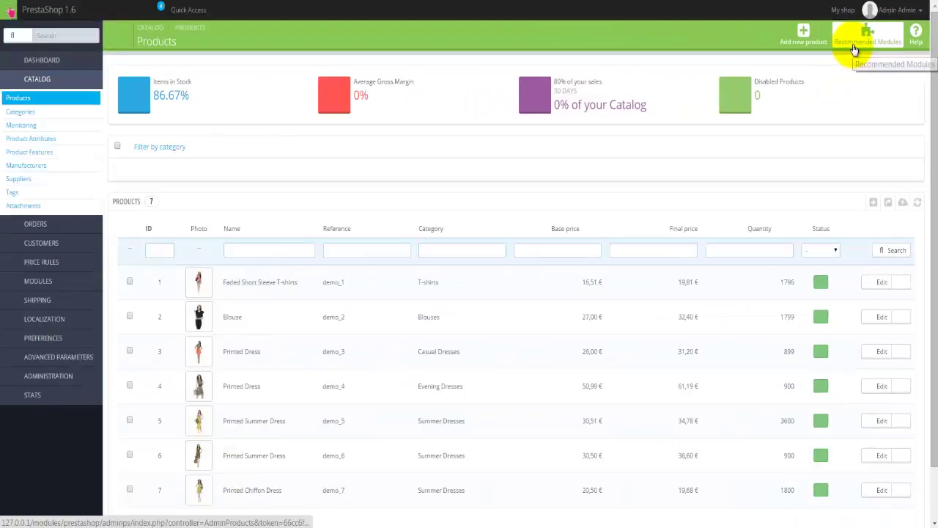
click(660, 123)
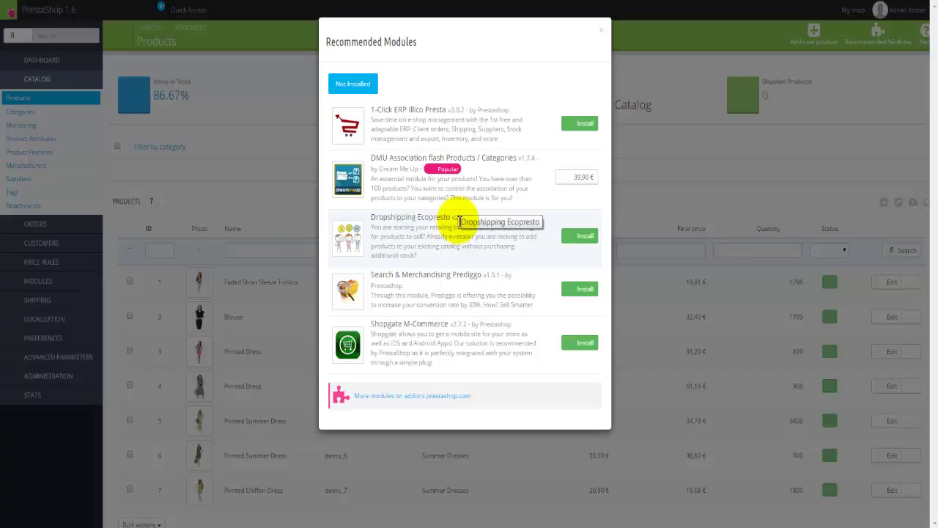
click(602, 33)
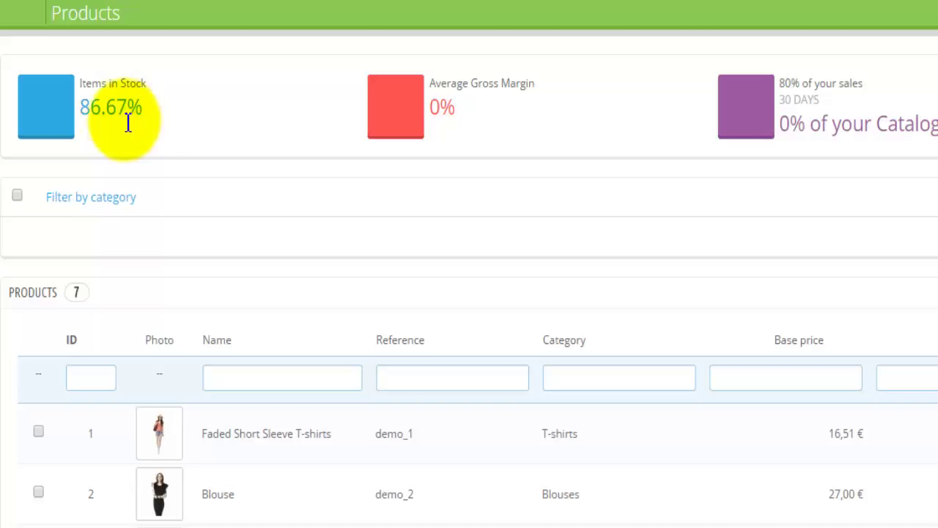
drag(80, 112, 145, 110)
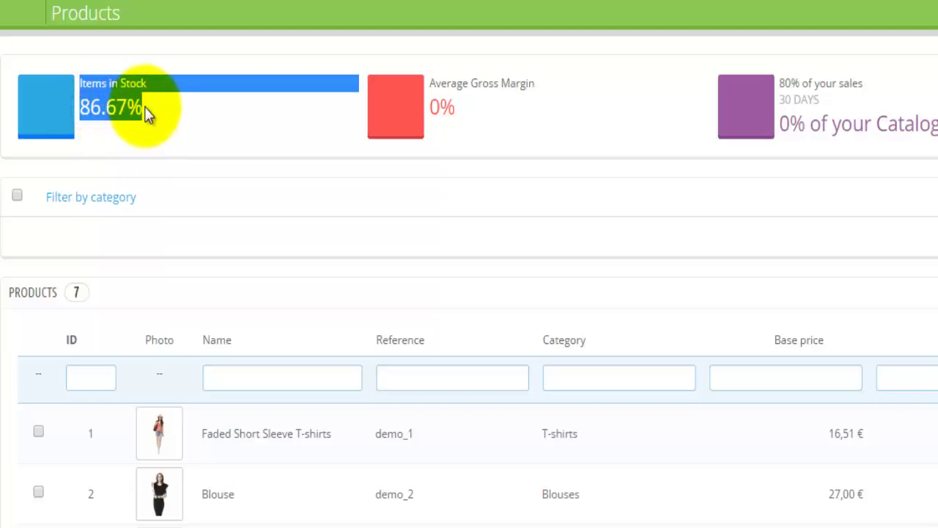
click(146, 108)
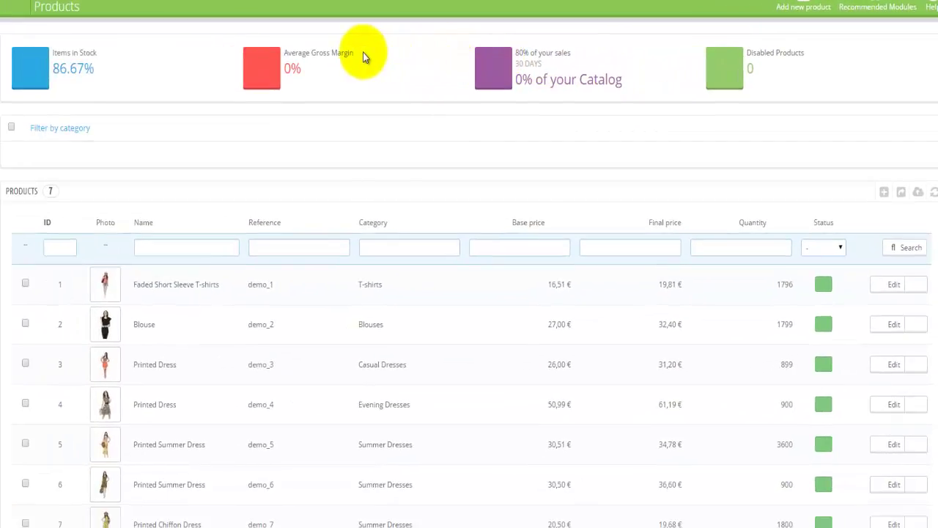
Review the product list's bulk actions and the additional row actions for Faded Short Sleeve T-shirts
scroll(363, 52, down, 1)
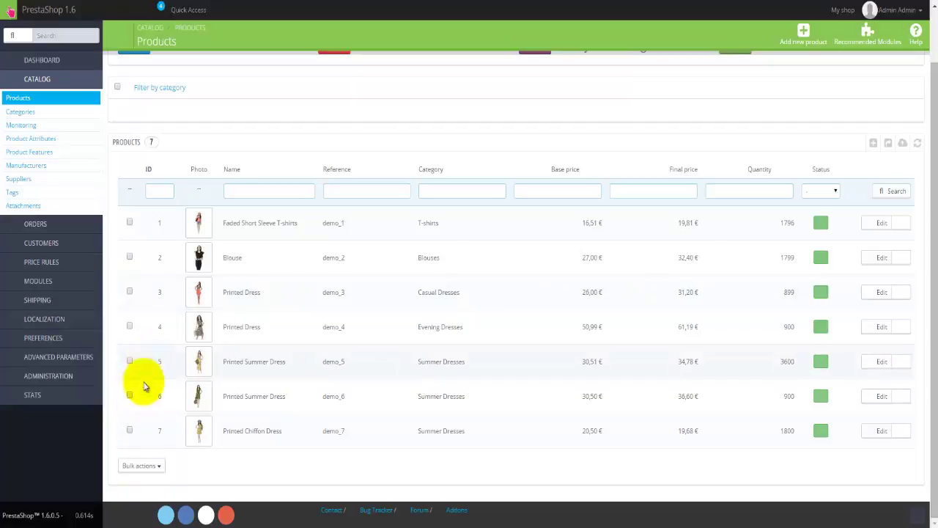
click(141, 466)
scroll(142, 469, down, 1)
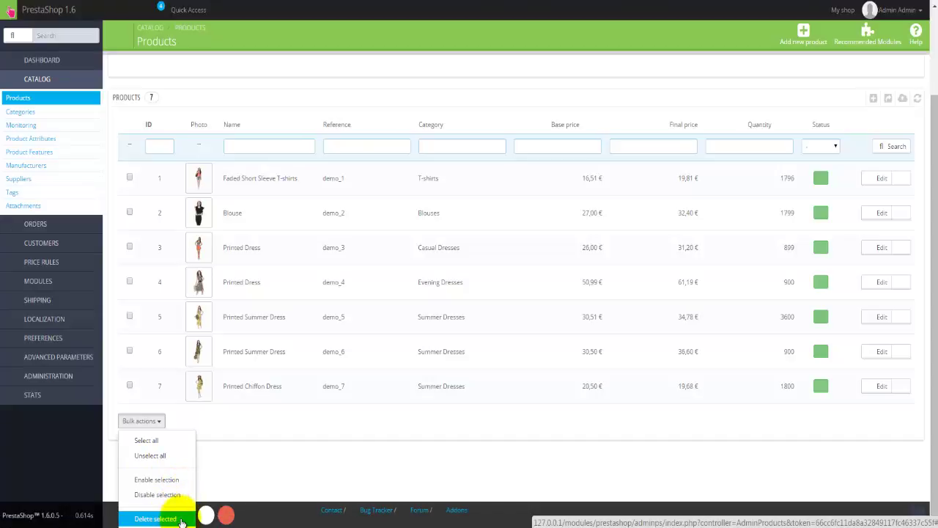
click(265, 470)
scroll(266, 469, up, 1)
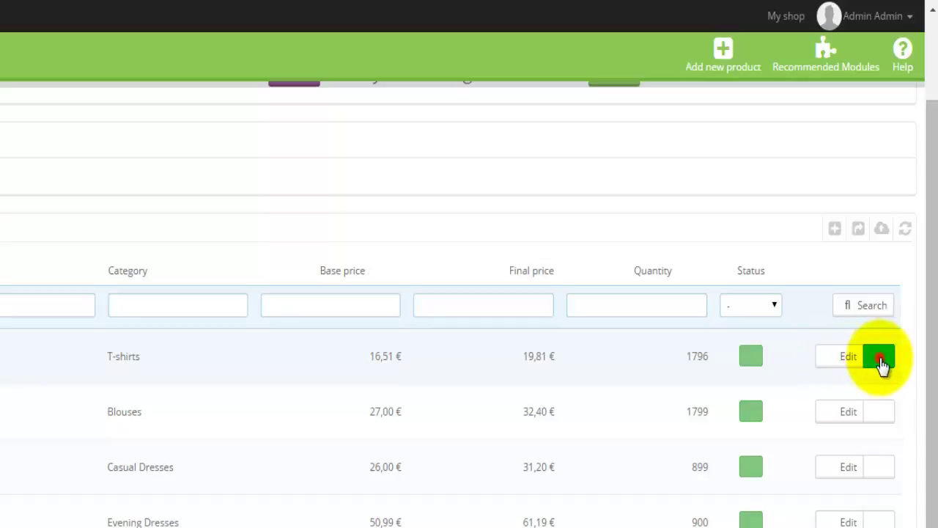
click(882, 359)
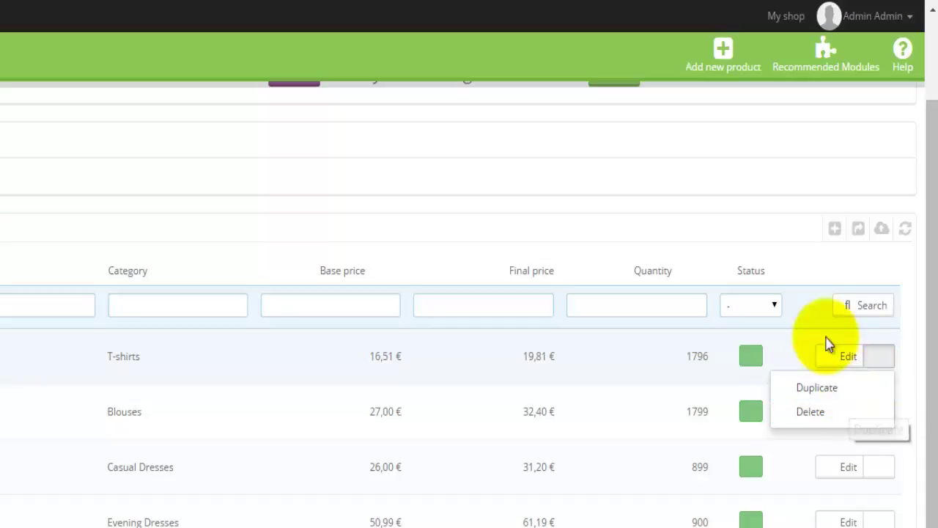
click(824, 279)
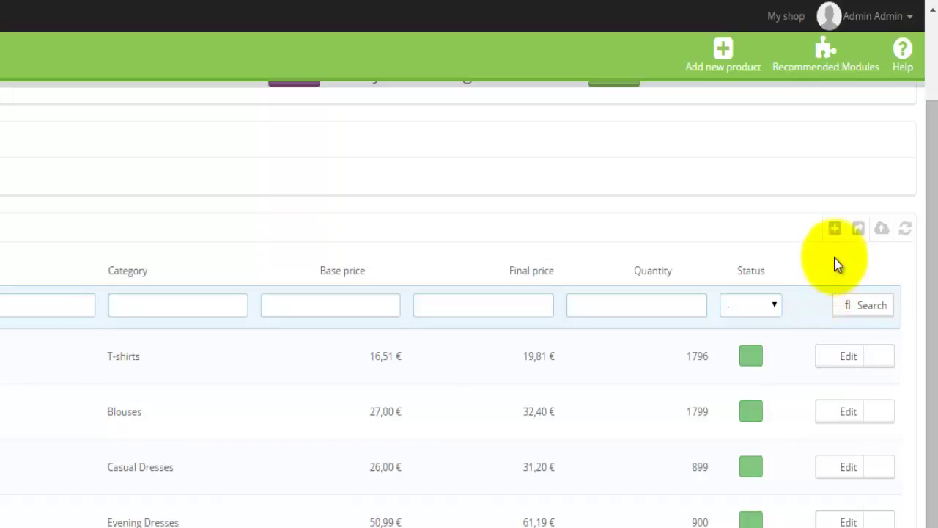
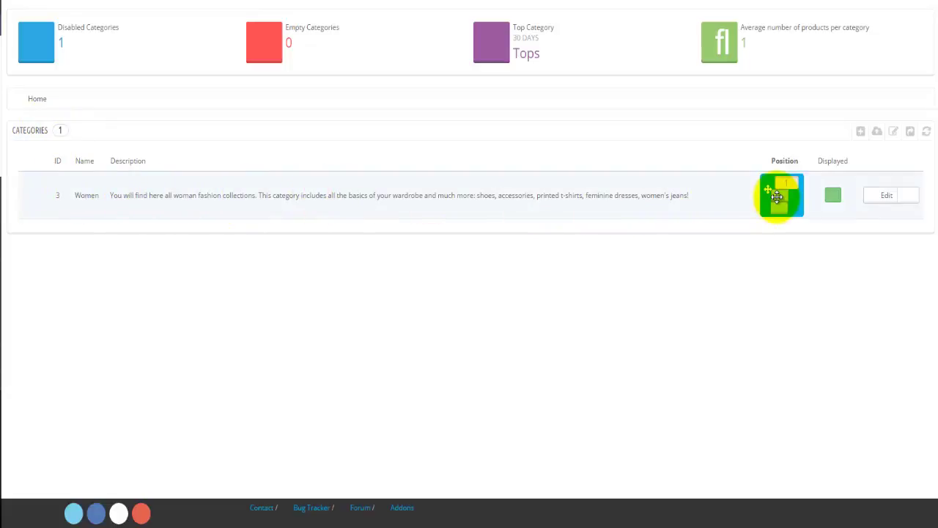
Examine the Women category's position control and additional row actions on the Categories page
mouse_move(777, 196)
mouse_down()
mouse_move(677, 242)
mouse_move(788, 203)
mouse_up()
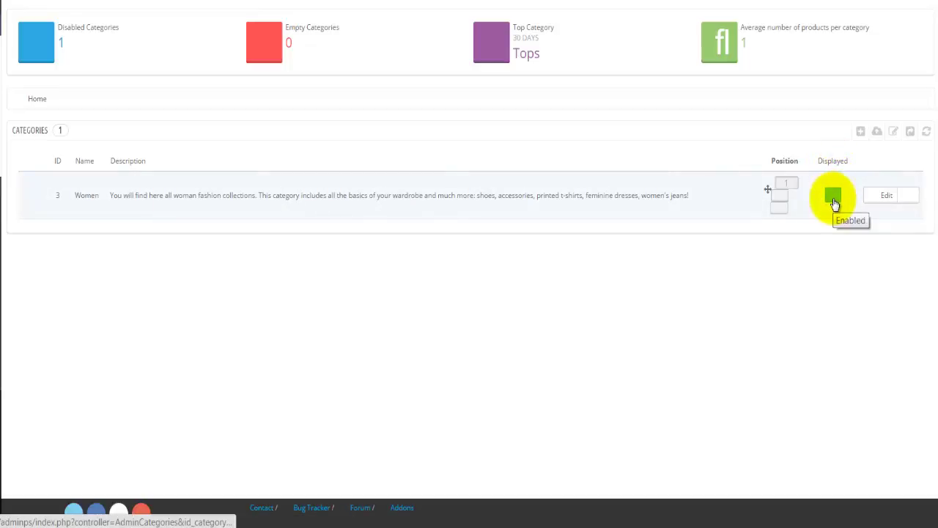
click(910, 200)
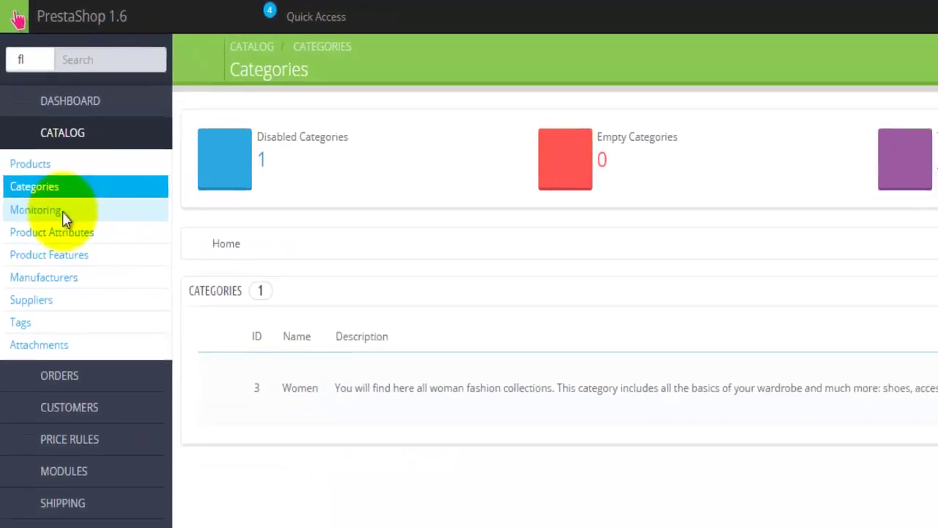
Open catalog monitoring and review the Tops row actions and the ID and status filters for empty categories
click(82, 277)
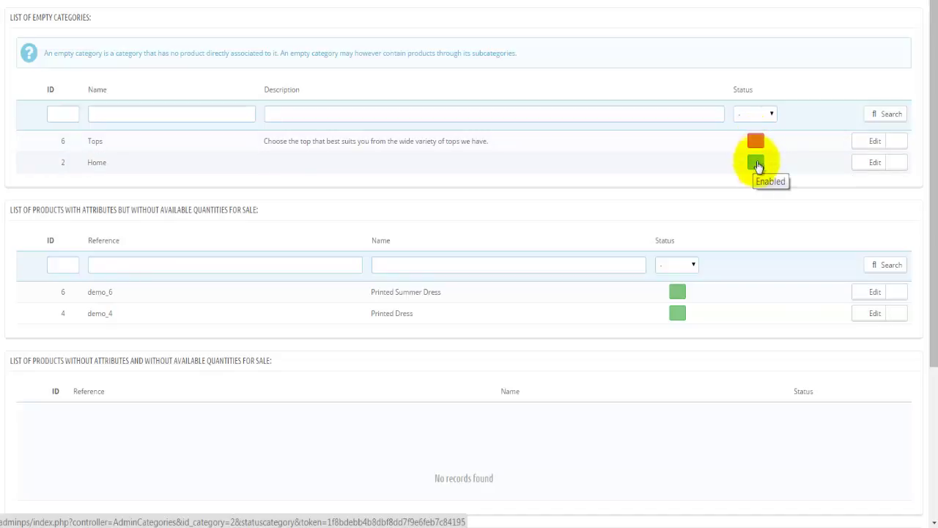
click(896, 145)
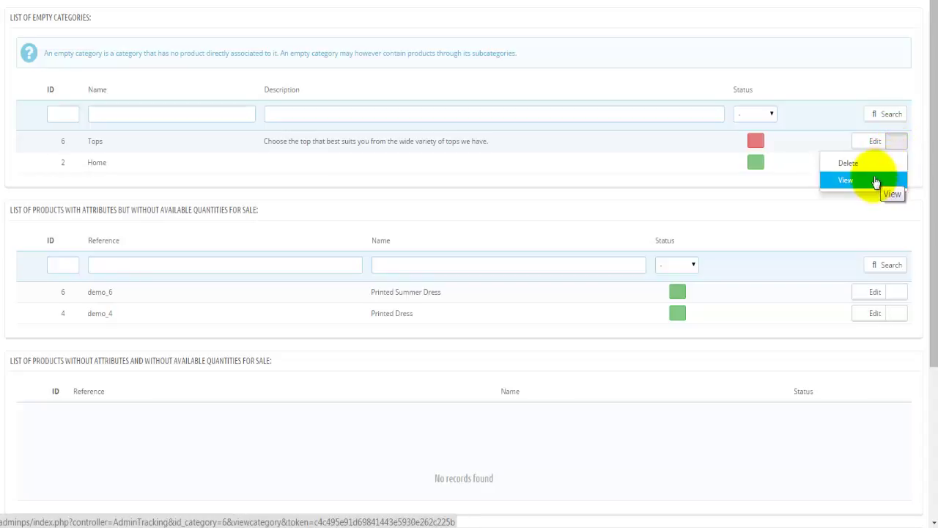
click(840, 212)
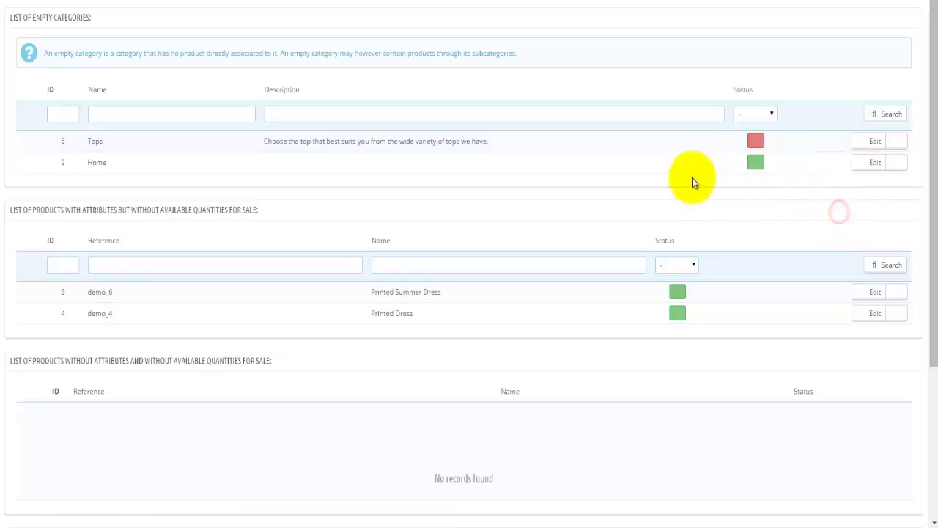
click(65, 115)
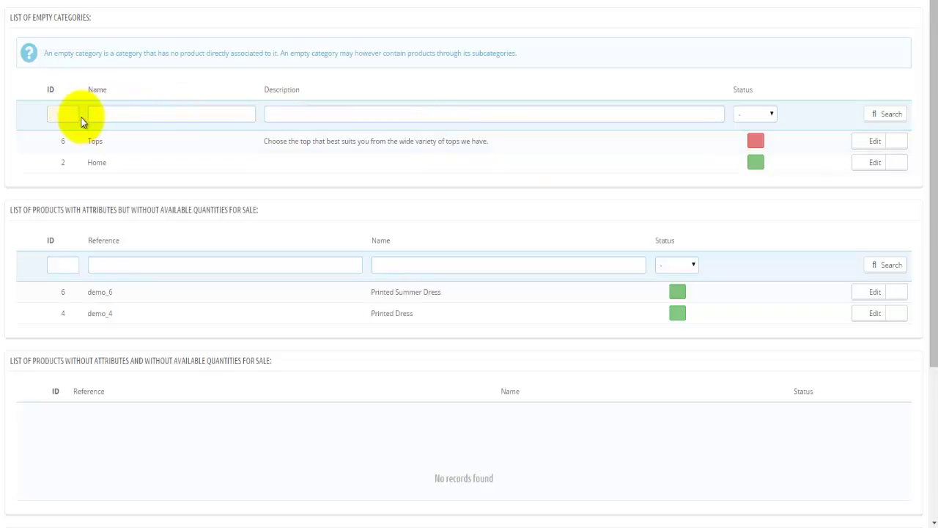
click(66, 117)
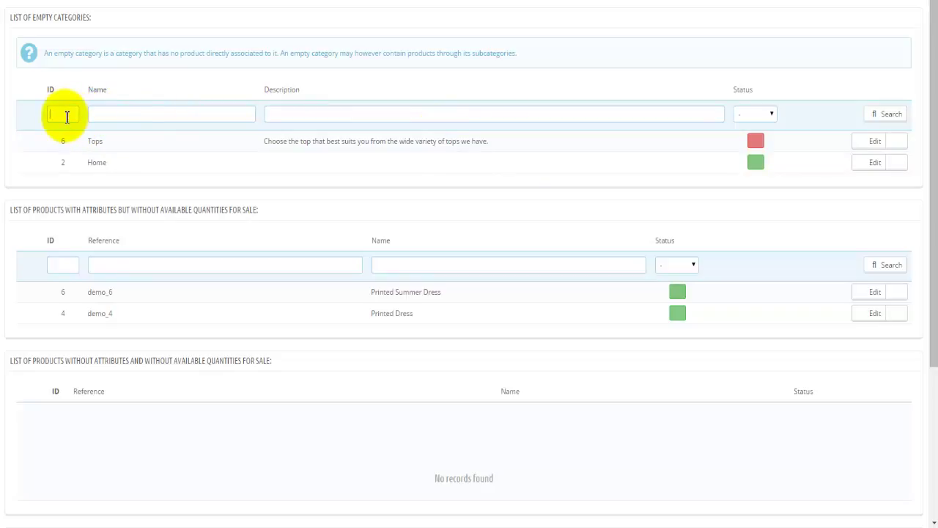
click(754, 117)
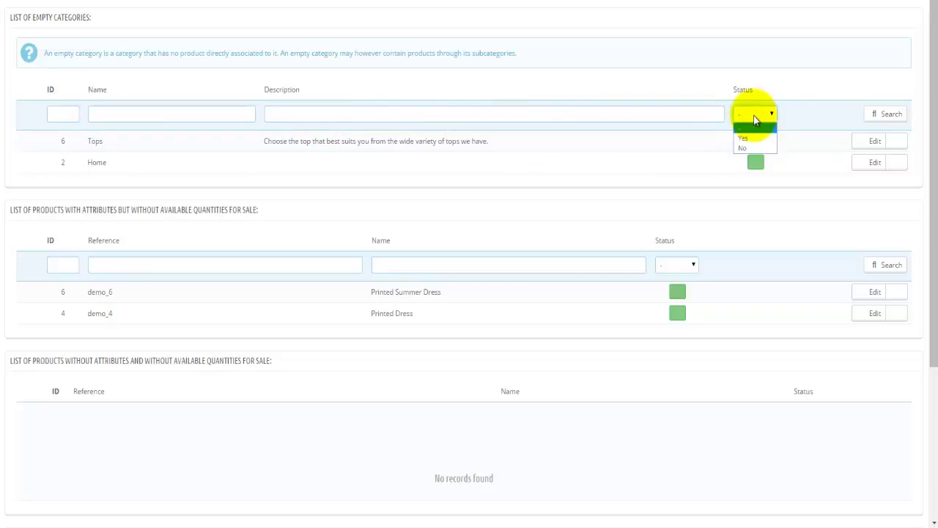
click(755, 120)
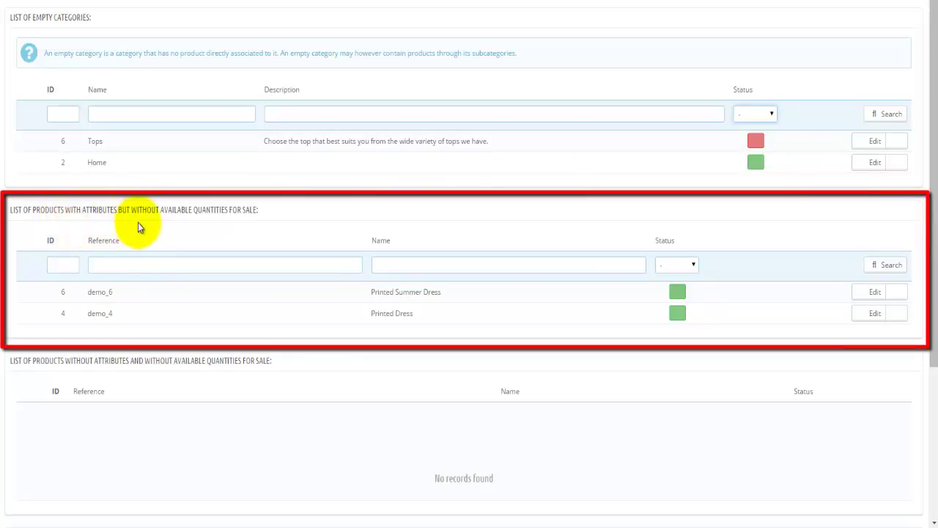
Review the monitoring lists of products without available quantities and of disabled products
scroll(138, 222, down, 1)
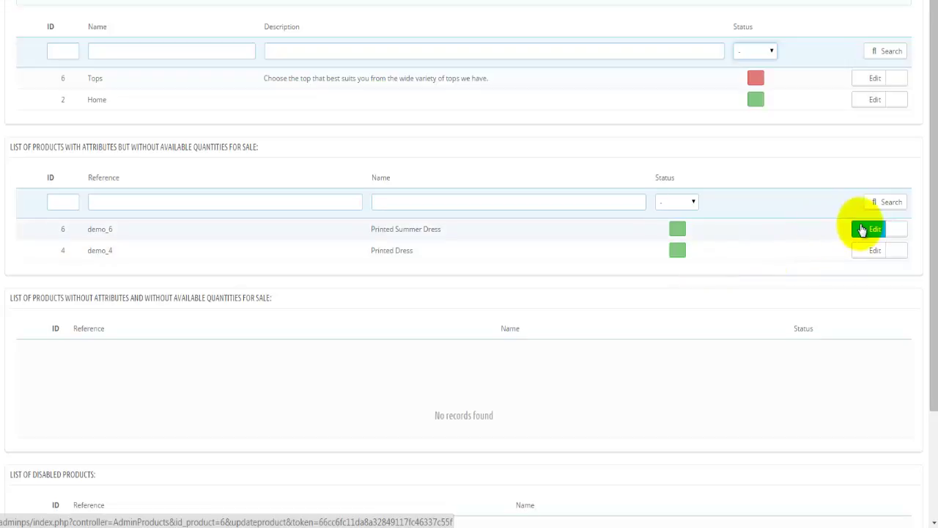
scroll(494, 275, down, 1)
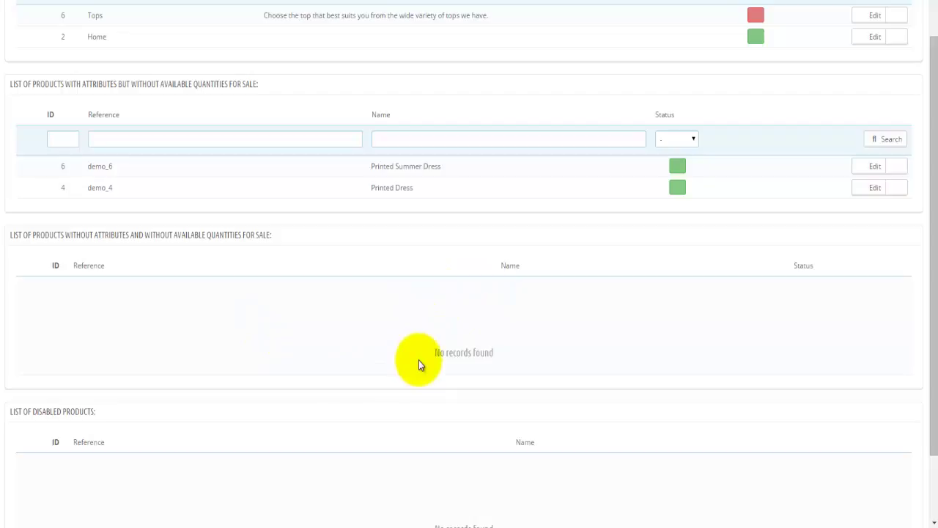
scroll(419, 362, down, 2)
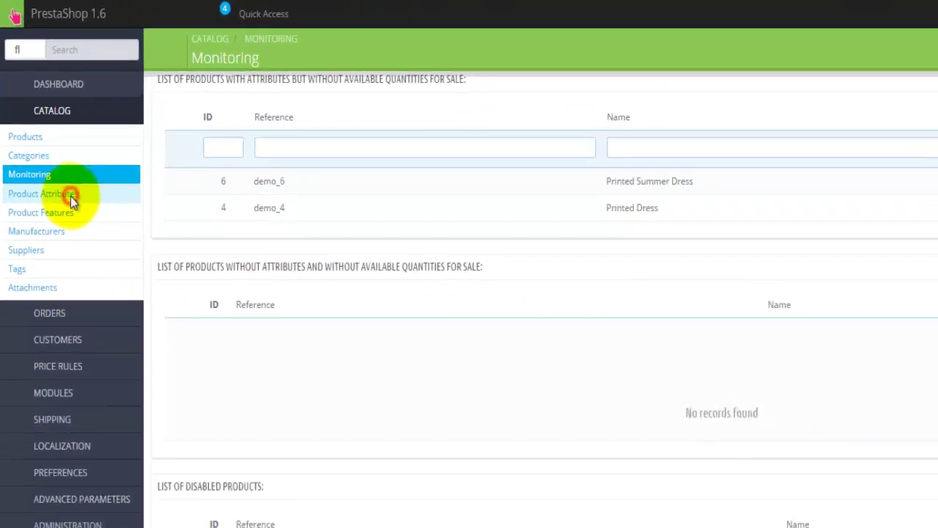
Open Product Attributes and reorder the attributes as Shoes Size, Color, Size
click(115, 317)
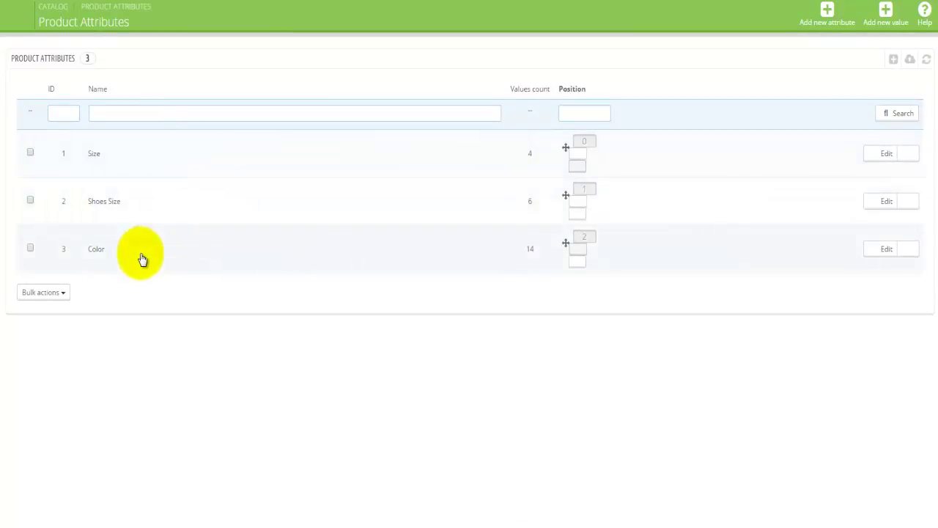
click(71, 119)
click(133, 115)
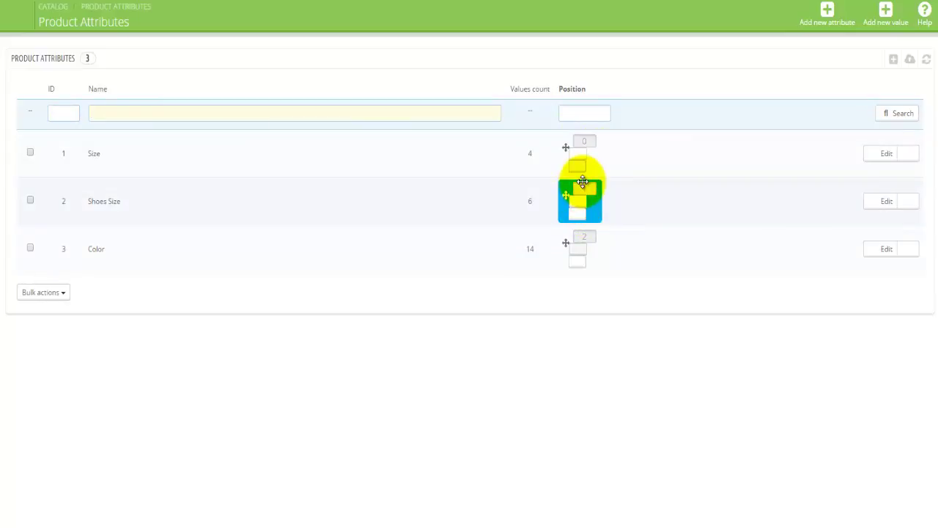
drag(582, 181, 595, 140)
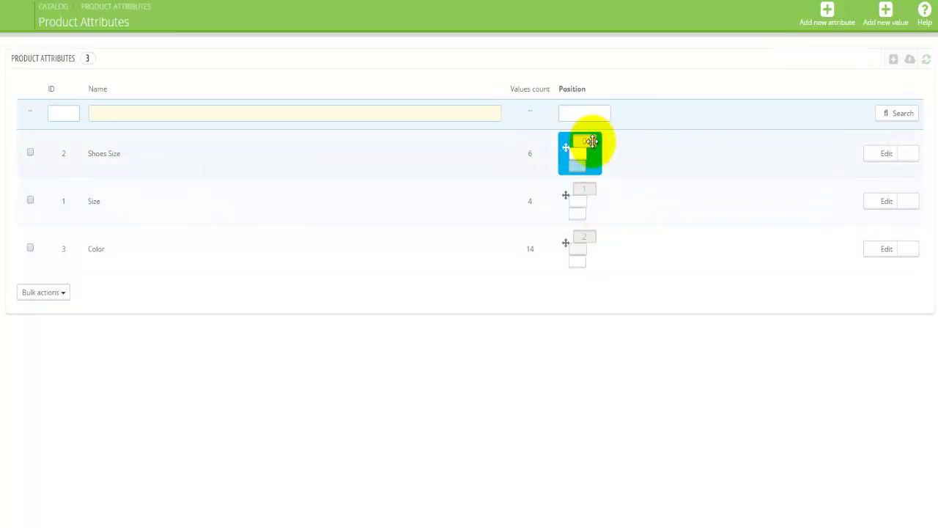
drag(593, 141, 578, 163)
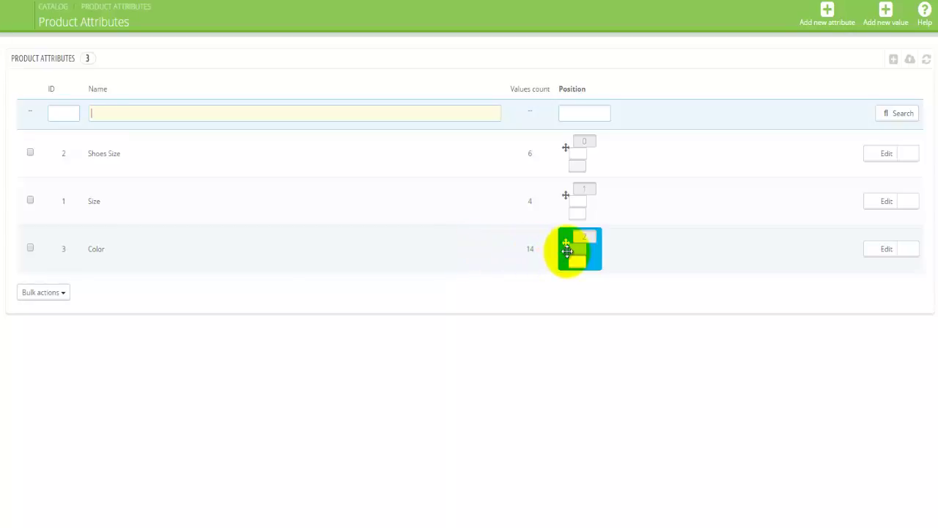
drag(568, 251, 593, 149)
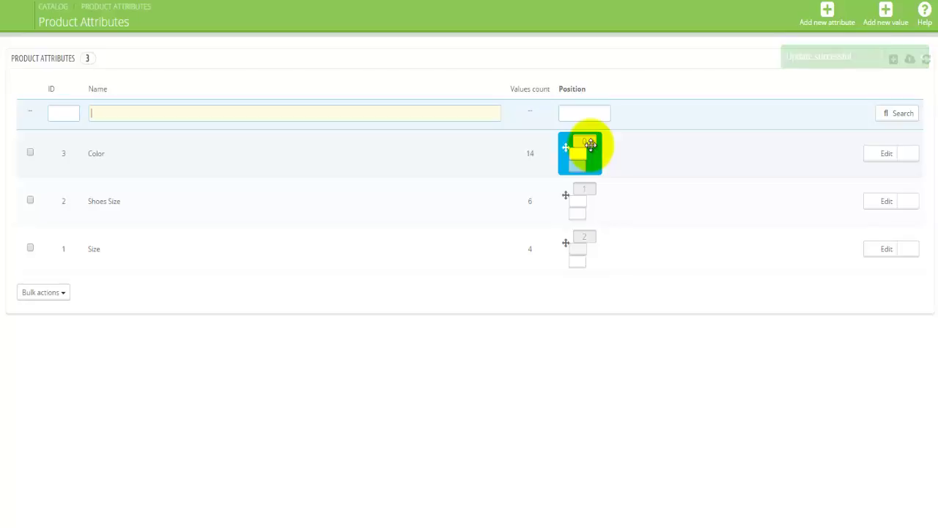
drag(572, 144, 576, 195)
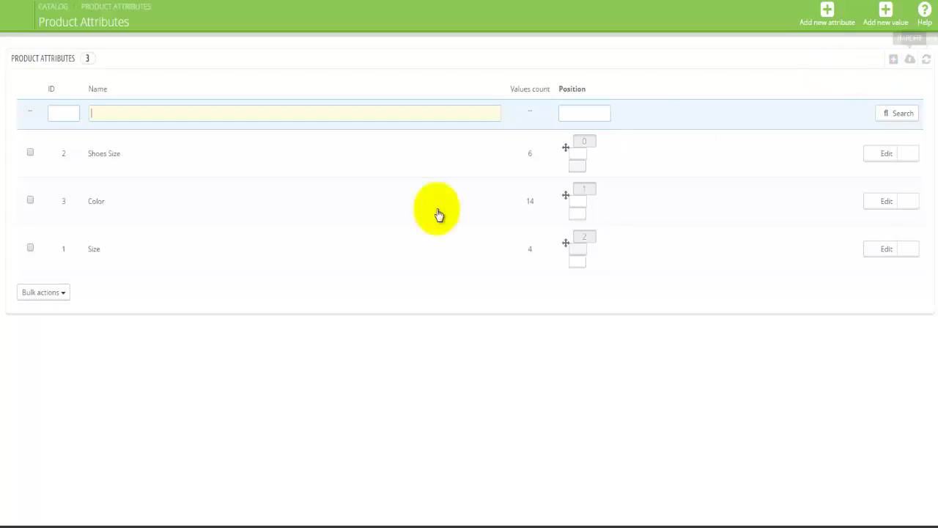
Select the Size and Shoes Size attributes and view the bulk actions available for them
click(29, 248)
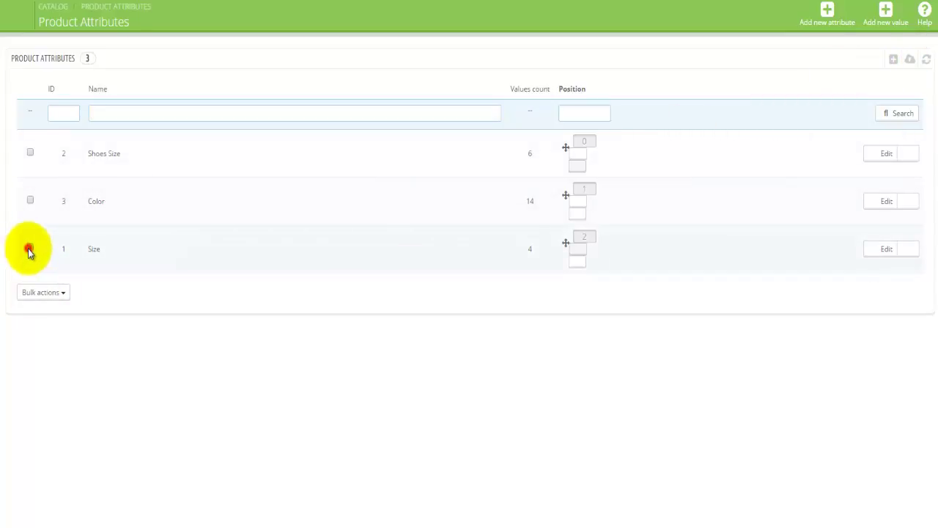
click(30, 153)
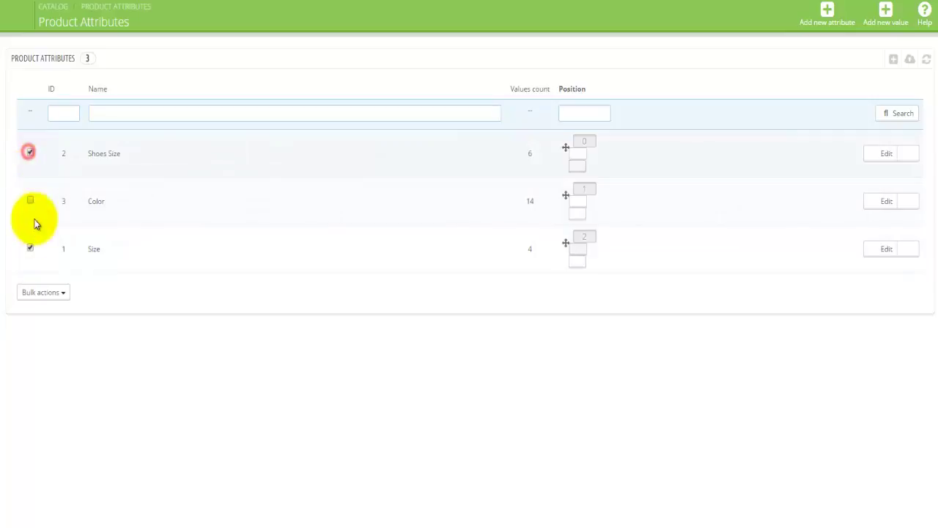
click(38, 301)
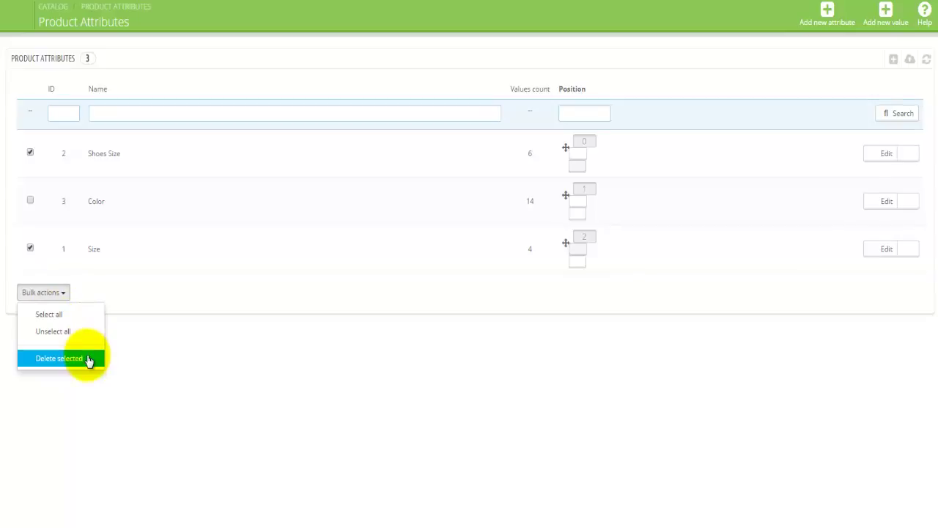
click(113, 356)
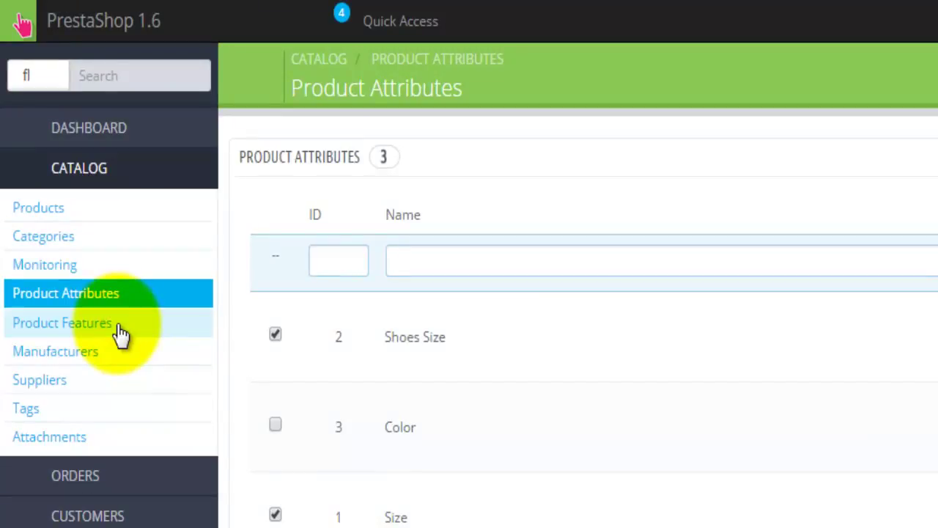
Open the catalog's Product Features list
click(121, 330)
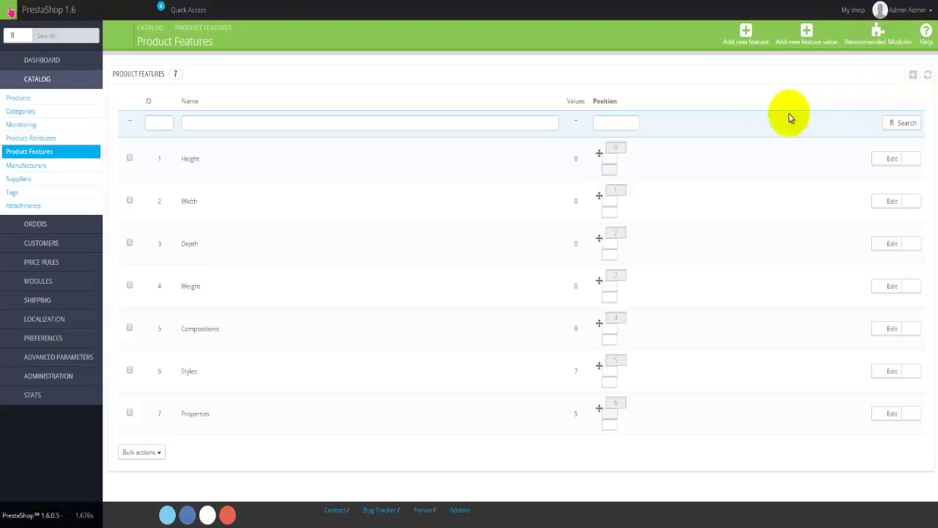
Move the Height feature to directly below Weight and show the additional actions for the Width feature
drag(599, 163, 593, 284)
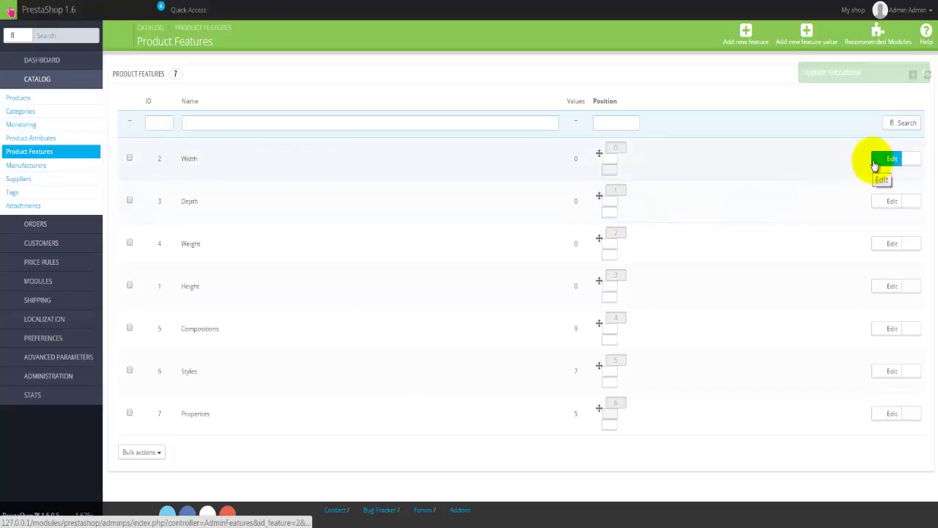
click(912, 161)
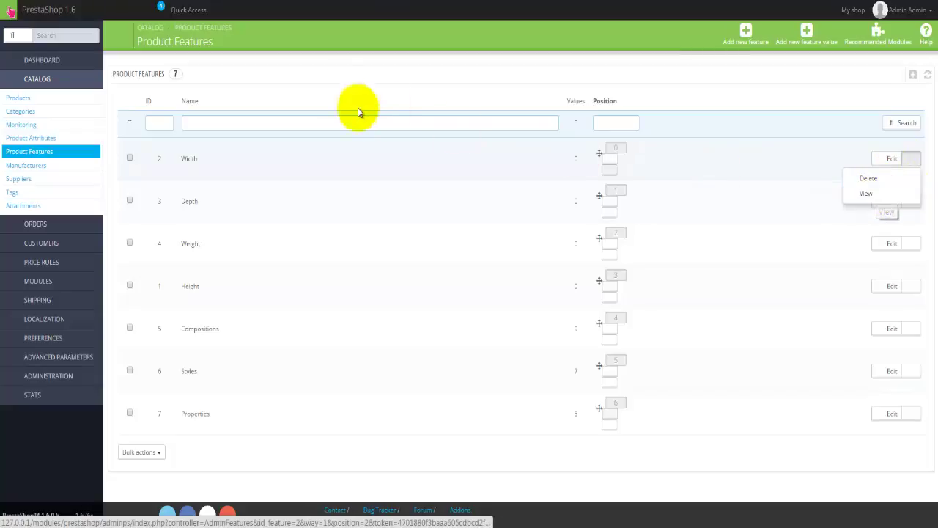
click(175, 74)
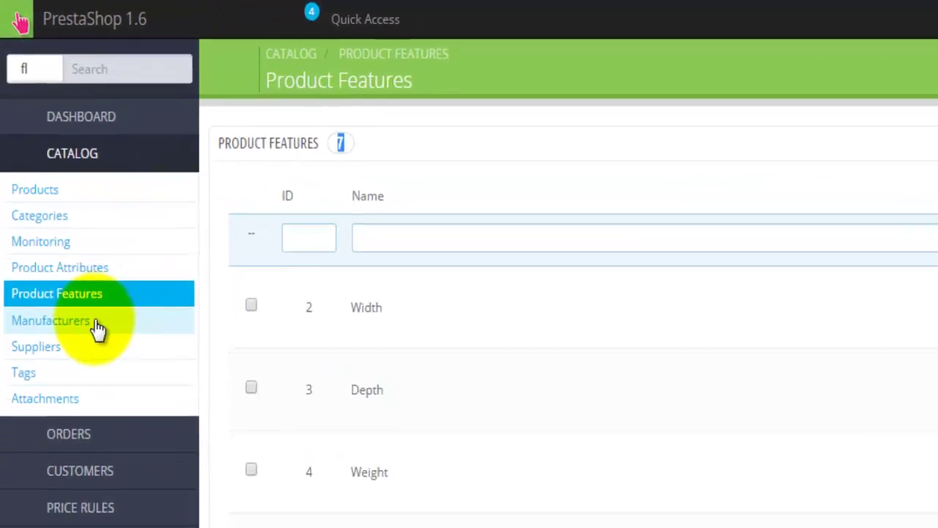
Open the catalog's Manufacturers page and review its manufacturers list and addresses list
click(96, 323)
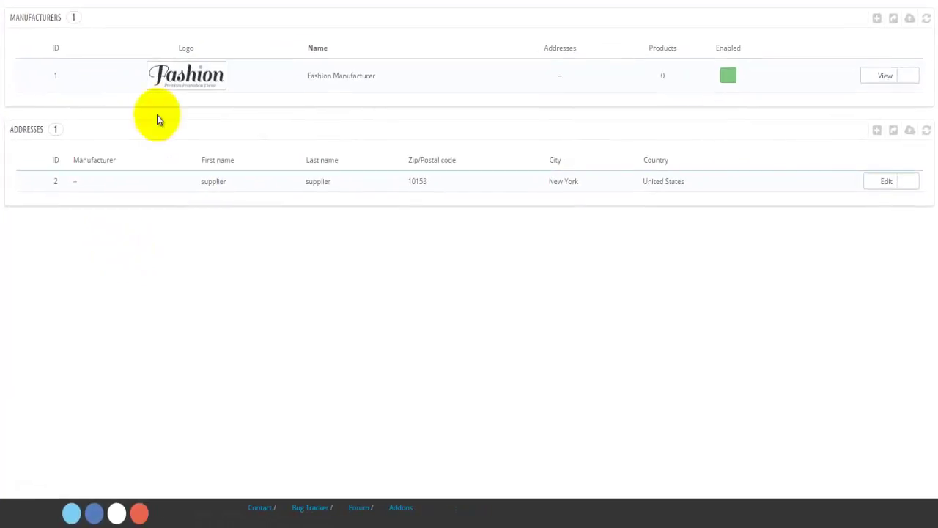
double_click(54, 18)
double_click(27, 128)
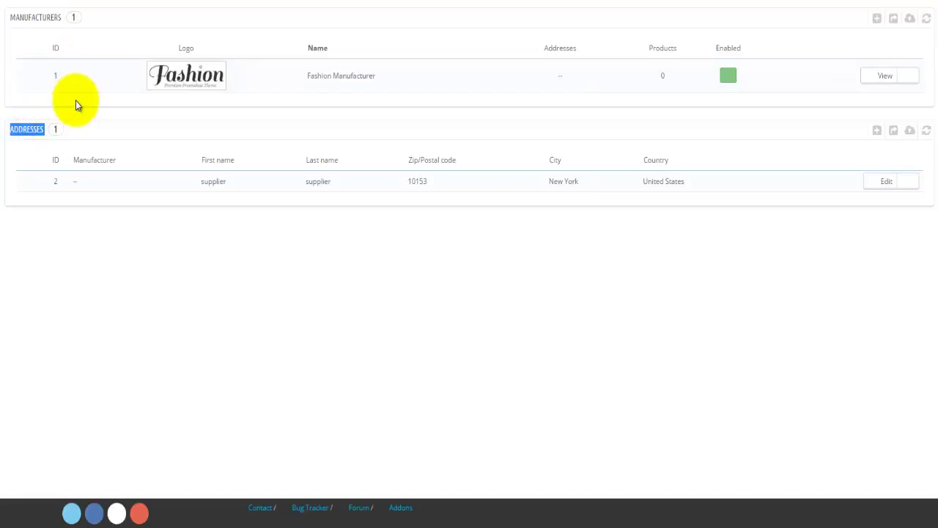
double_click(73, 17)
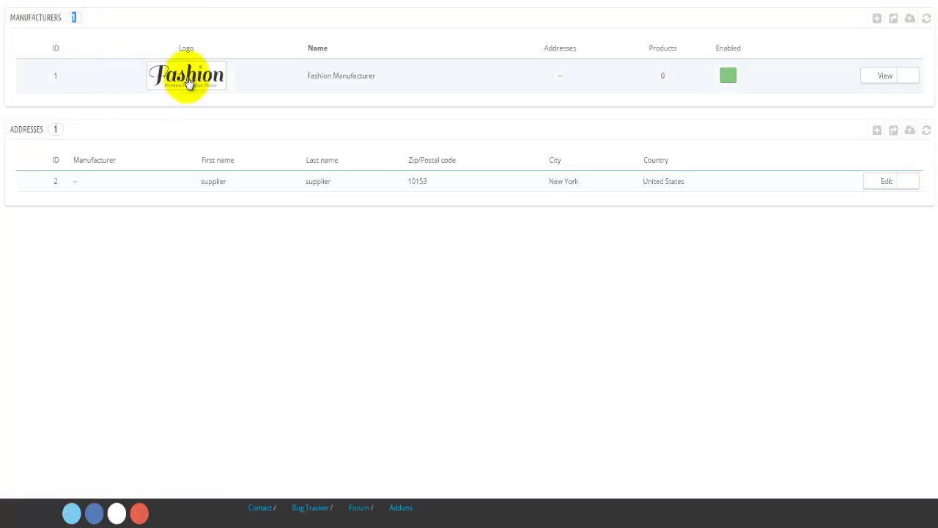
scroll(190, 84, up, 2)
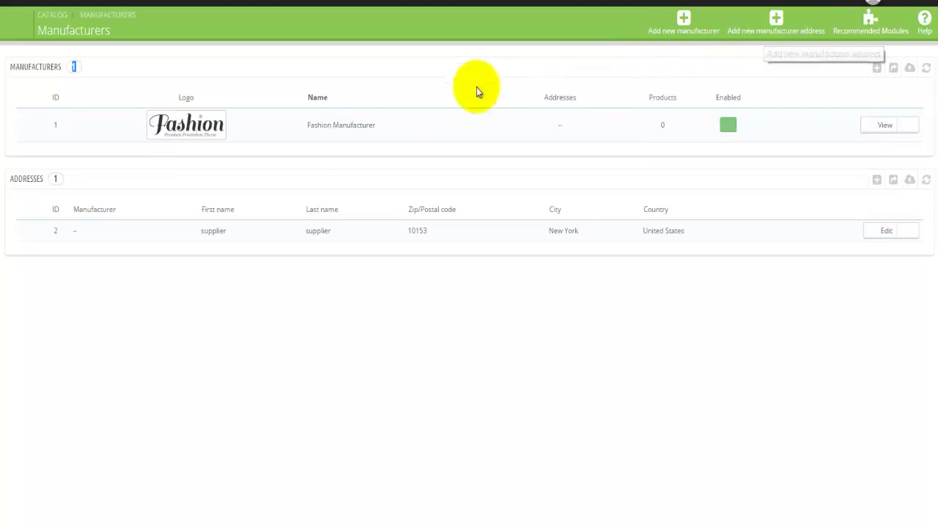
click(33, 178)
double_click(33, 177)
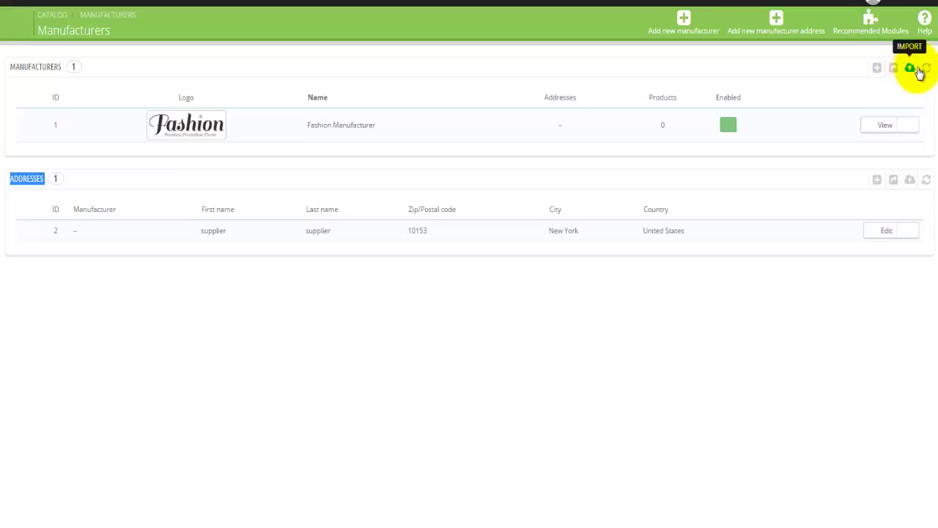
View the additional row actions available for Fashion Manufacturer and for the manufacturer address
click(907, 126)
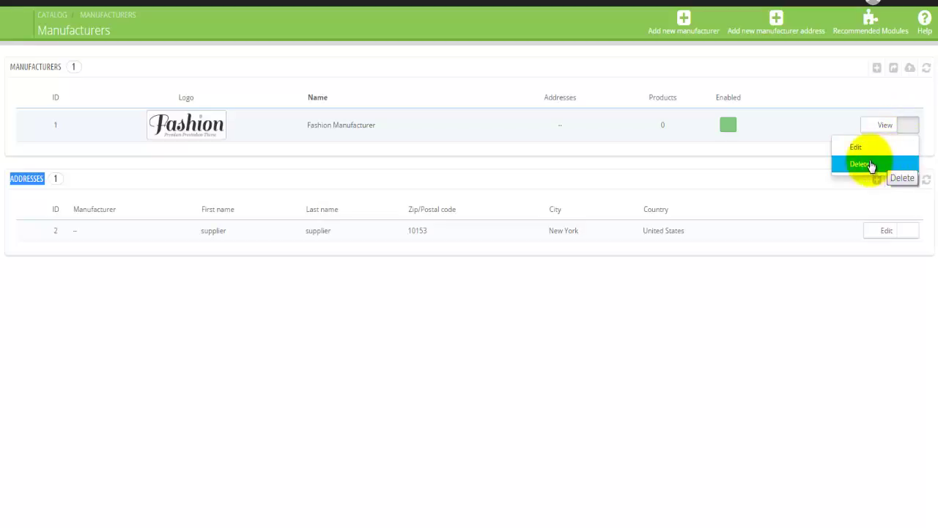
click(795, 154)
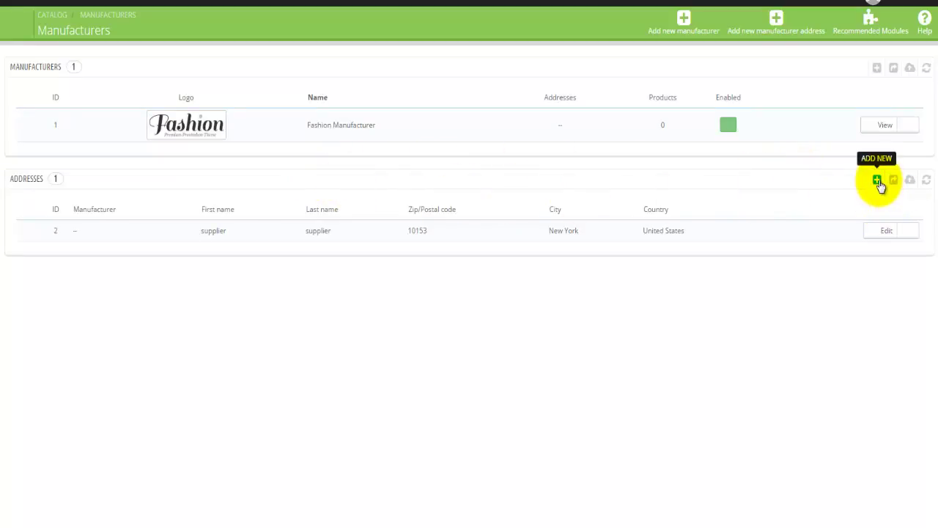
click(906, 232)
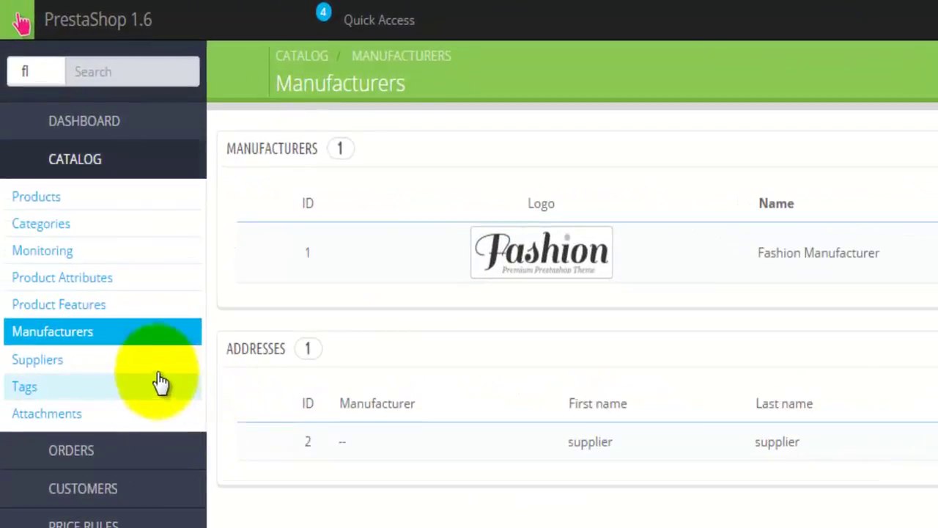
Open the catalog's Suppliers list and view the additional actions available for Fashion Supplier
click(77, 365)
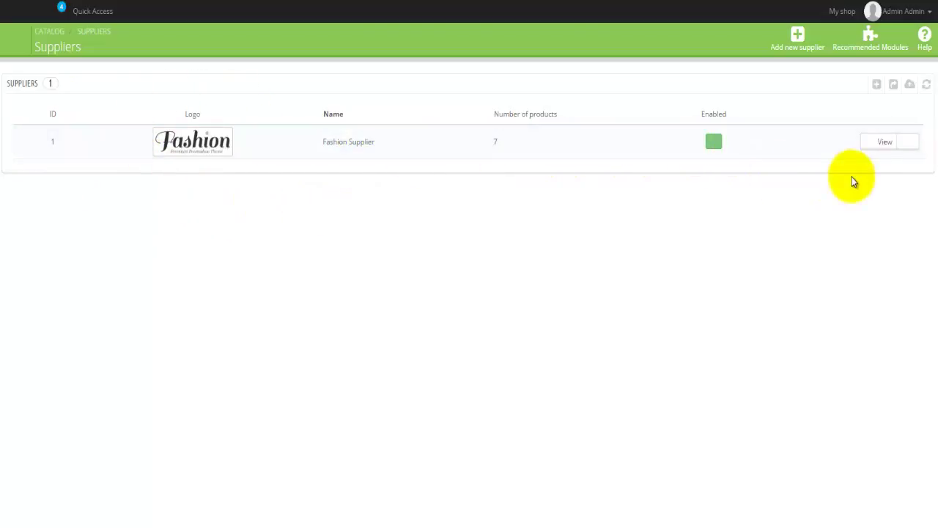
click(906, 147)
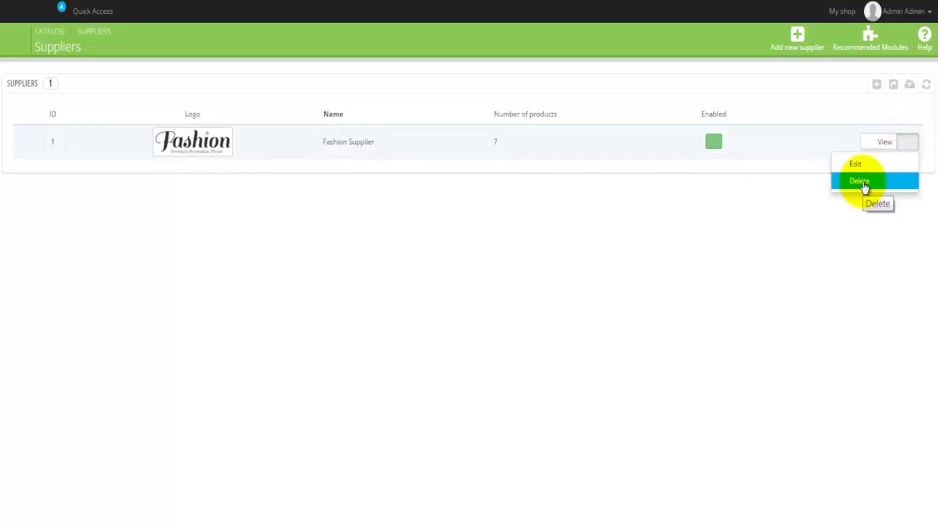
click(818, 235)
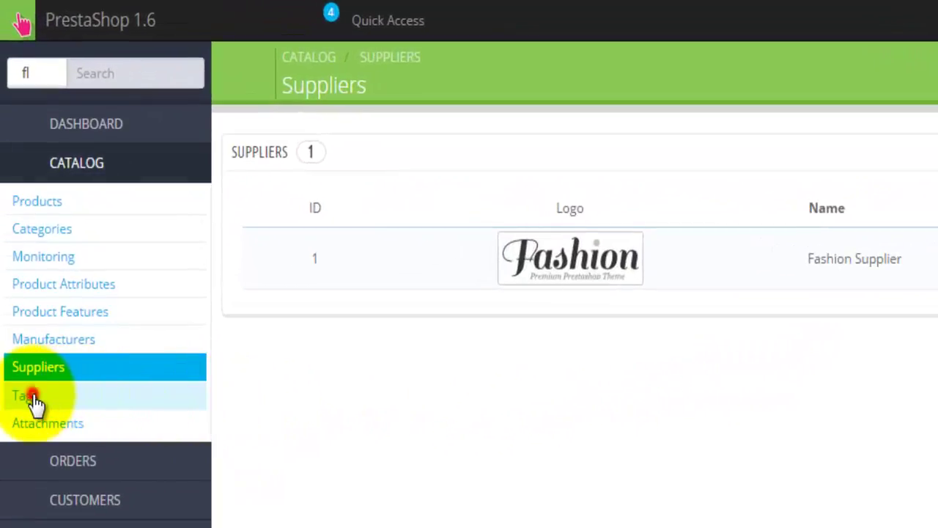
Open the catalog's Tags list, followed by its Attachments list
click(34, 397)
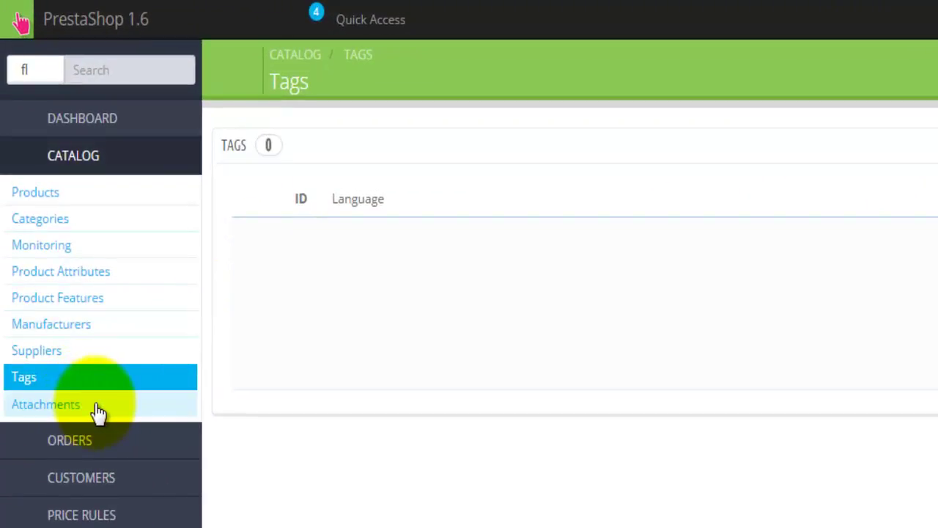
click(99, 413)
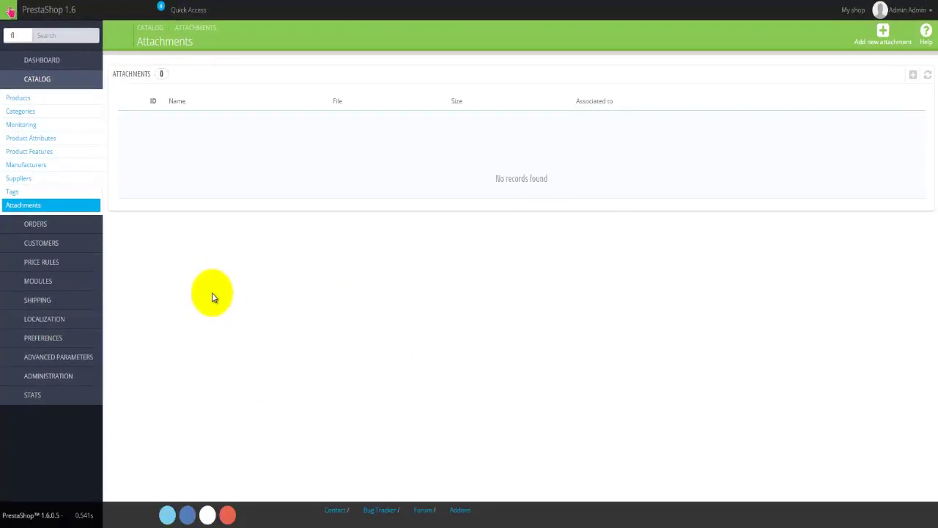
click(86, 66)
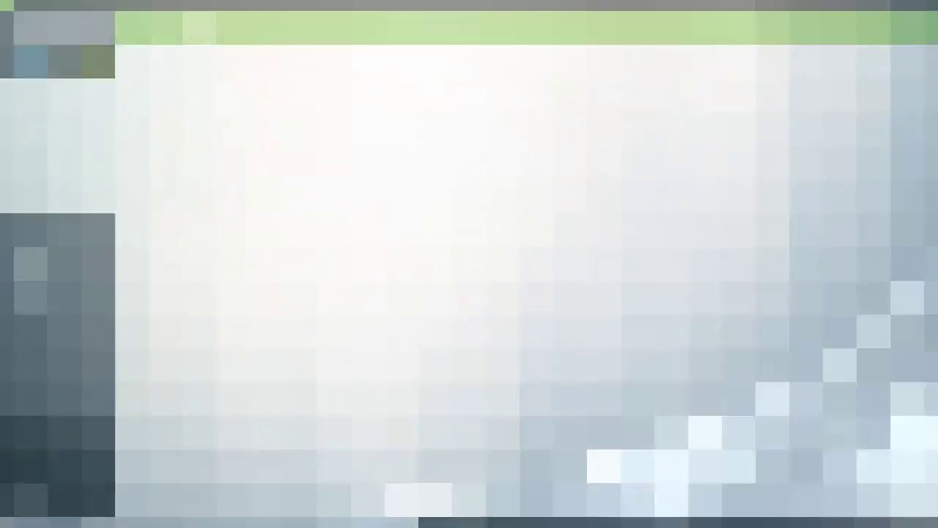